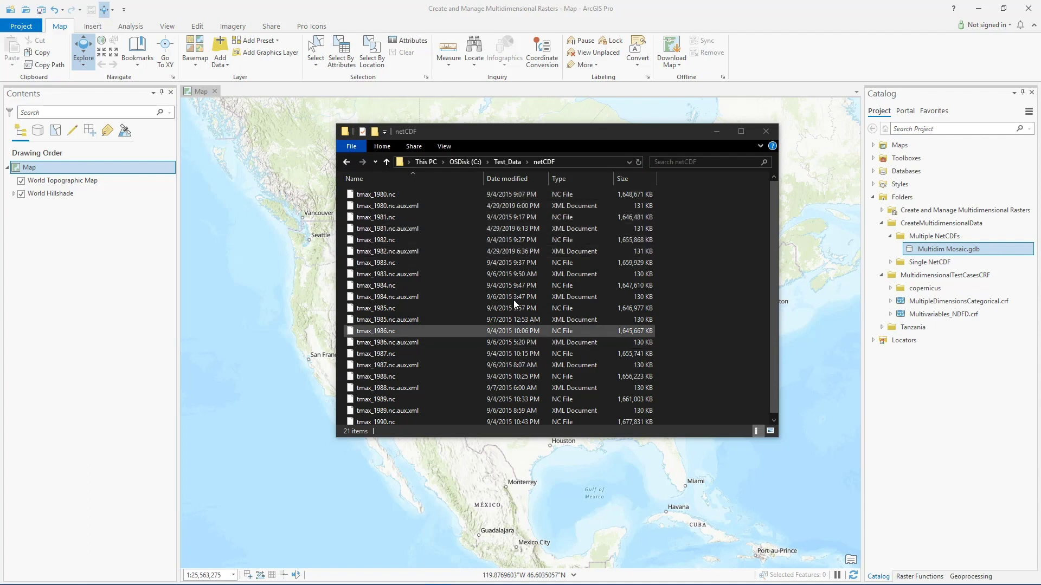
Close the File Explorer netCDF folder window to return to the ArcGIS Pro map.
click(767, 134)
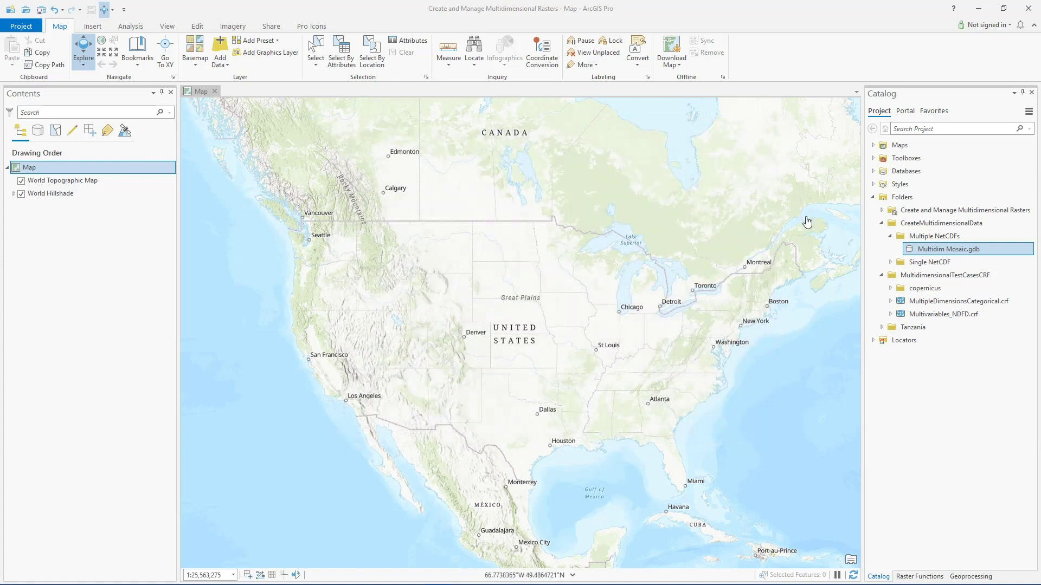
Create the mosaic dataset TmaxDataset in Multidim Mosaic.gdb and select it in the Catalog.
right_click(936, 250)
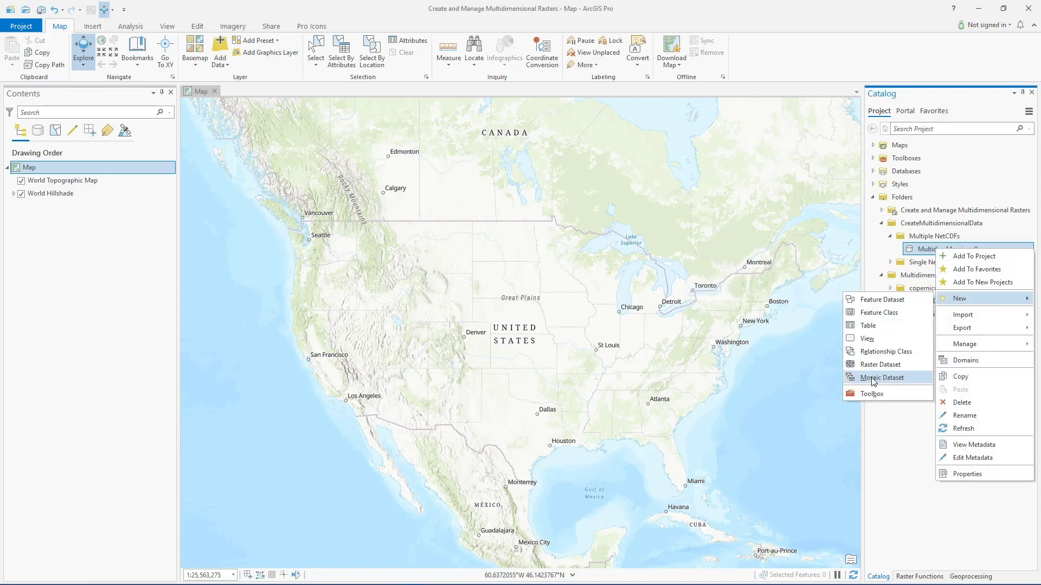
click(874, 380)
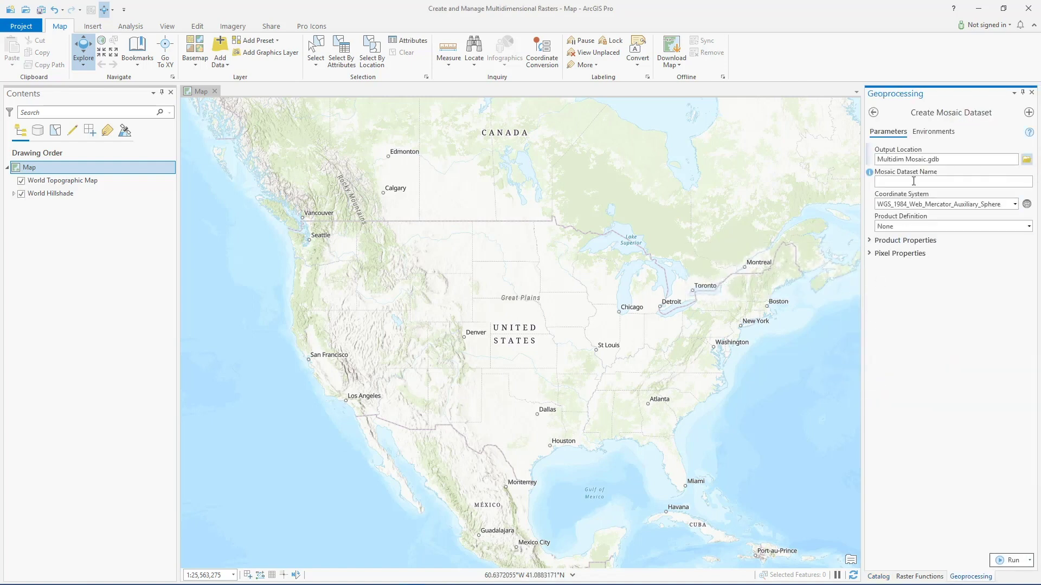
text(TmaxDataset)
click(1012, 560)
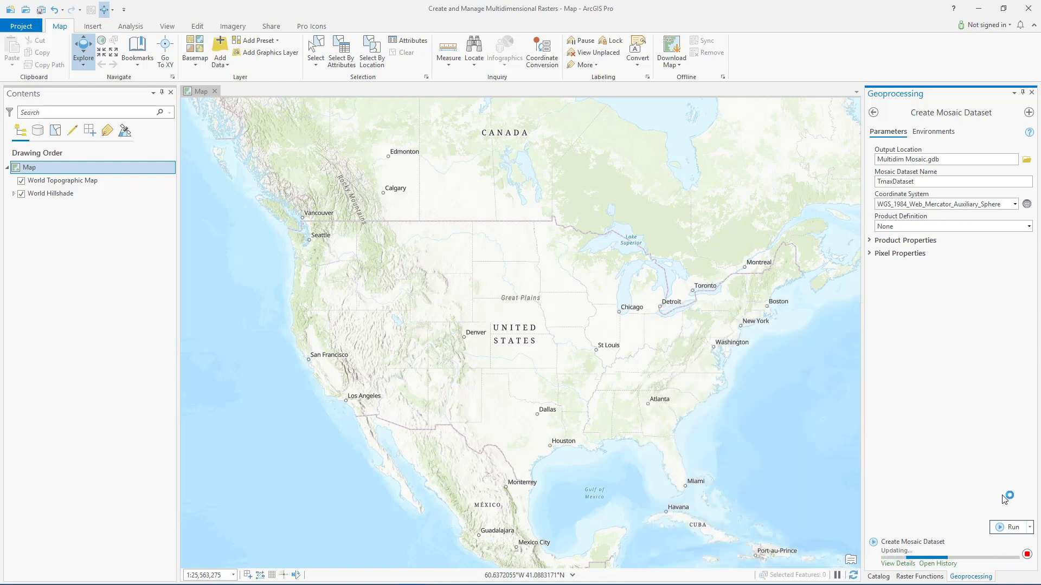
click(878, 576)
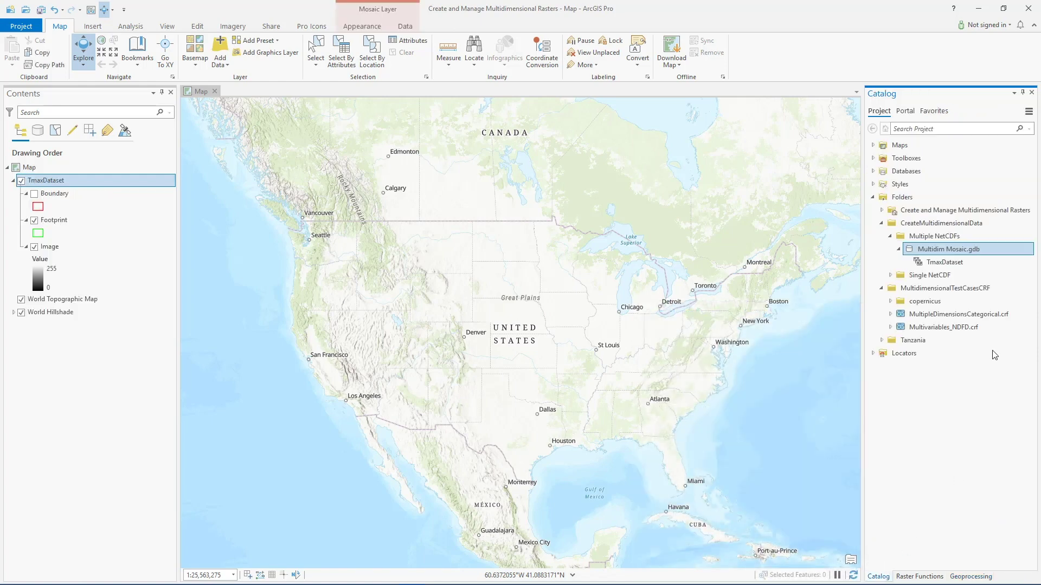
click(950, 263)
Start Add Rasters on TmaxDataset with NetCDF as the raster type.
right_click(949, 262)
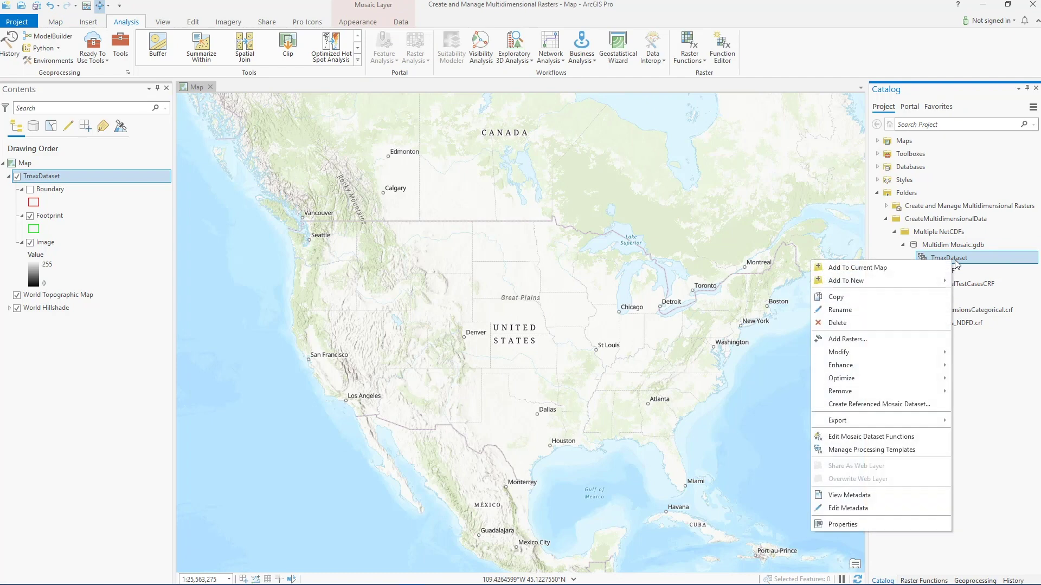
click(933, 340)
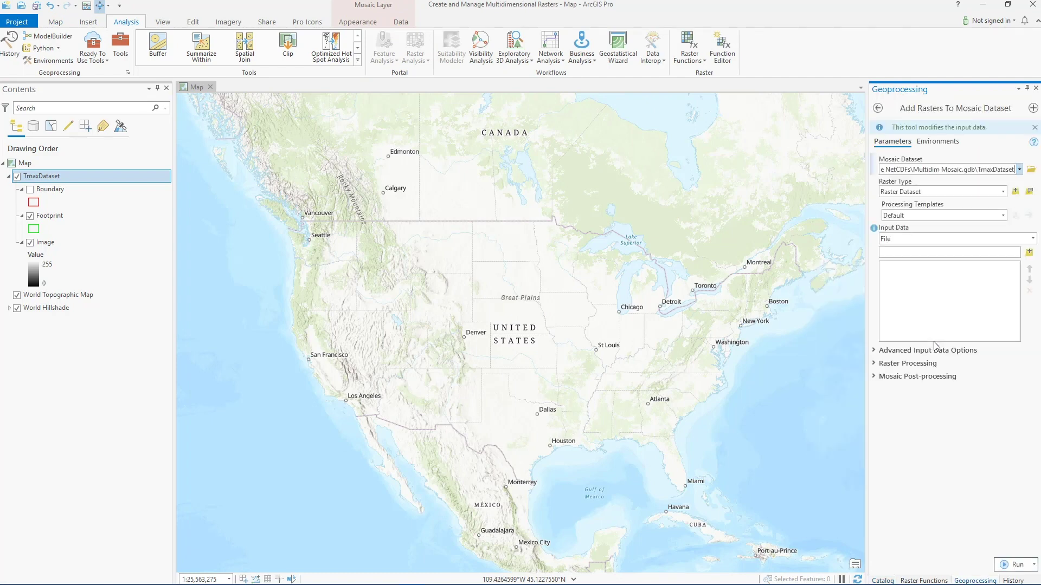
click(1004, 192)
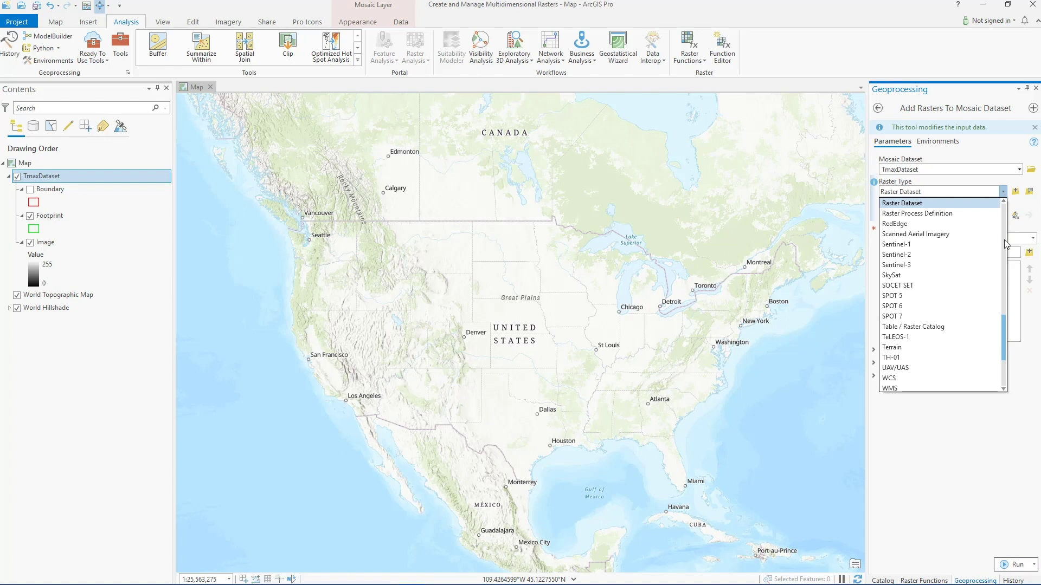
drag(1003, 320, 1003, 263)
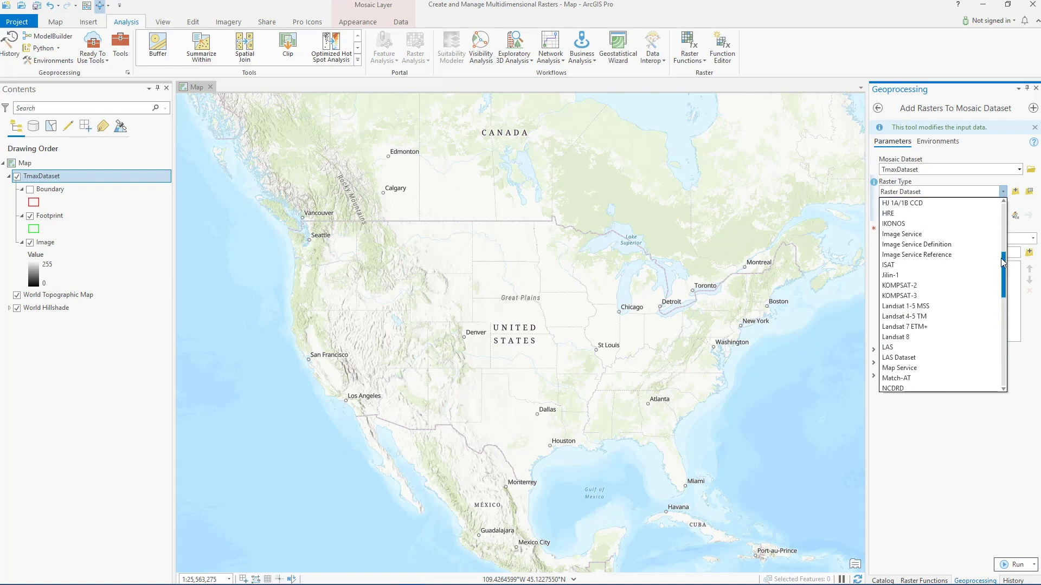
scroll(1002, 262, down, 2)
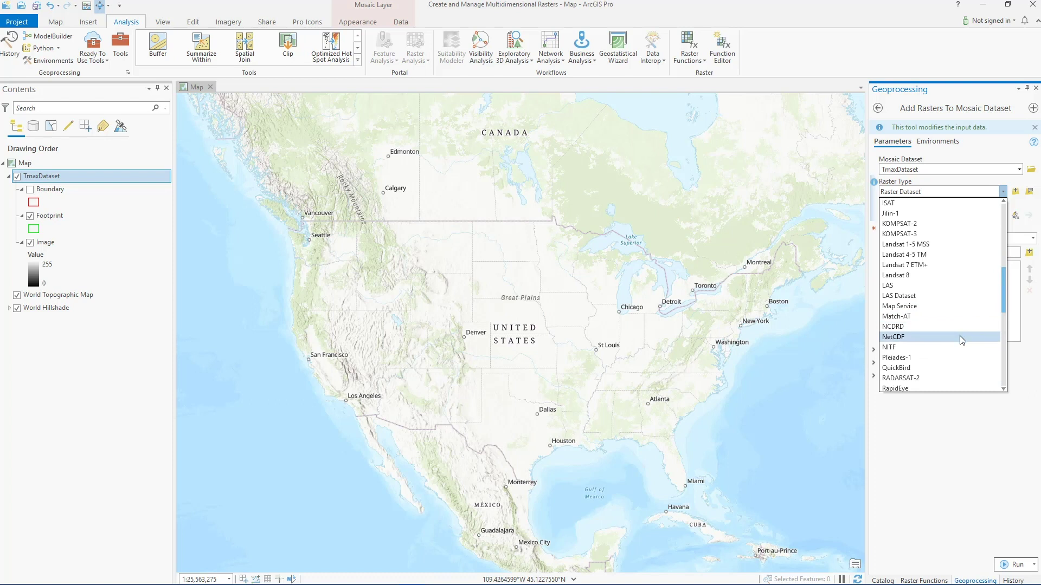
click(960, 337)
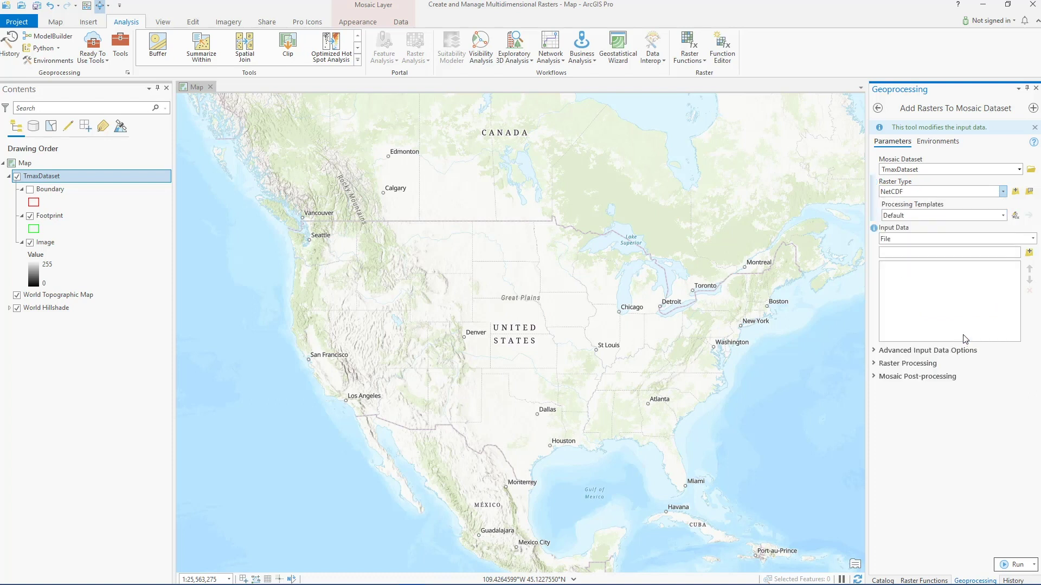
Add tmax_1980.nc through tmax_1983.nc as input data and open the NetCDF raster type properties.
click(1030, 252)
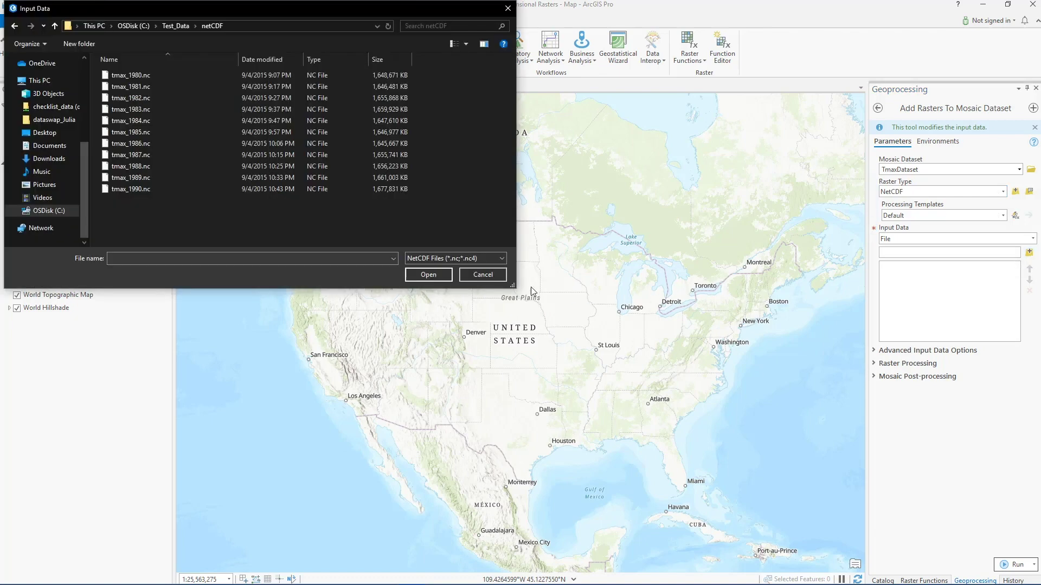
click(187, 75)
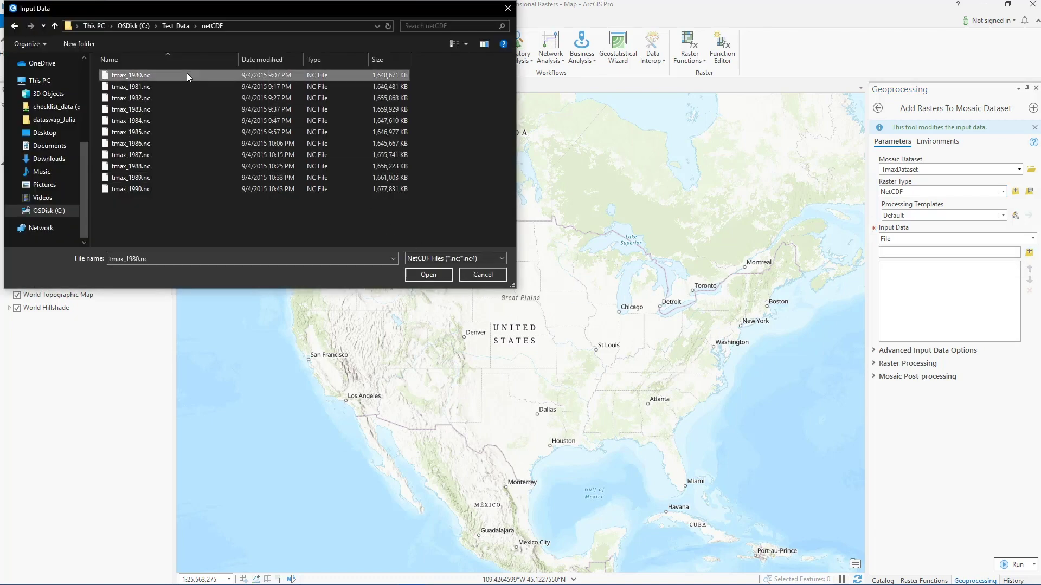
shift+click(173, 112)
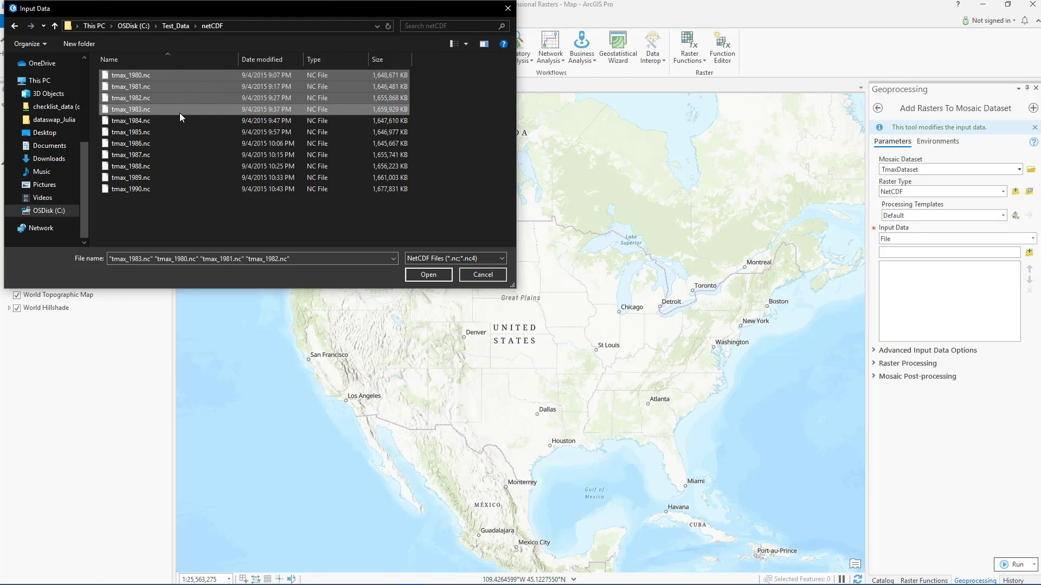
click(428, 276)
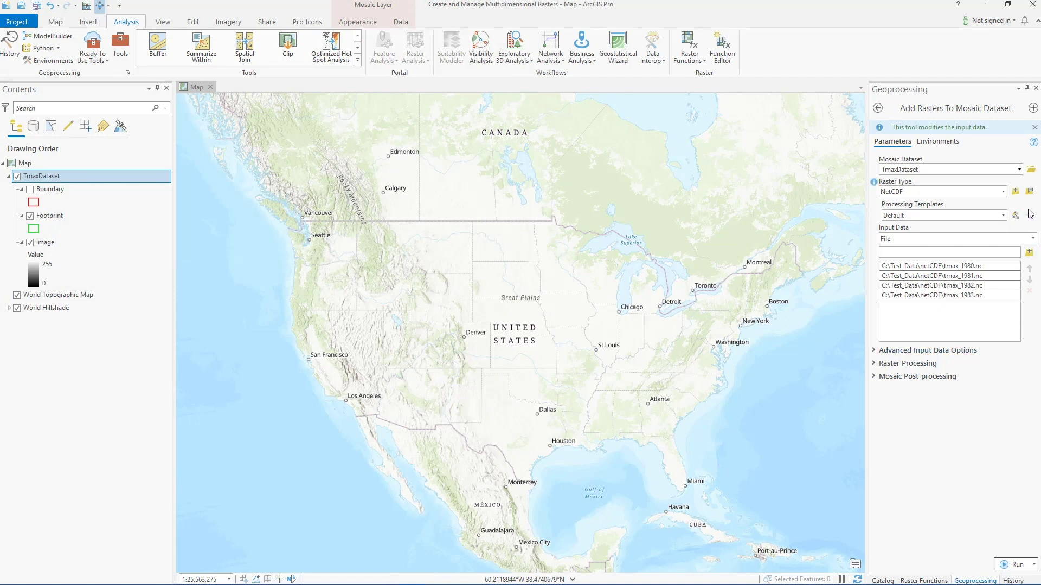
click(1029, 192)
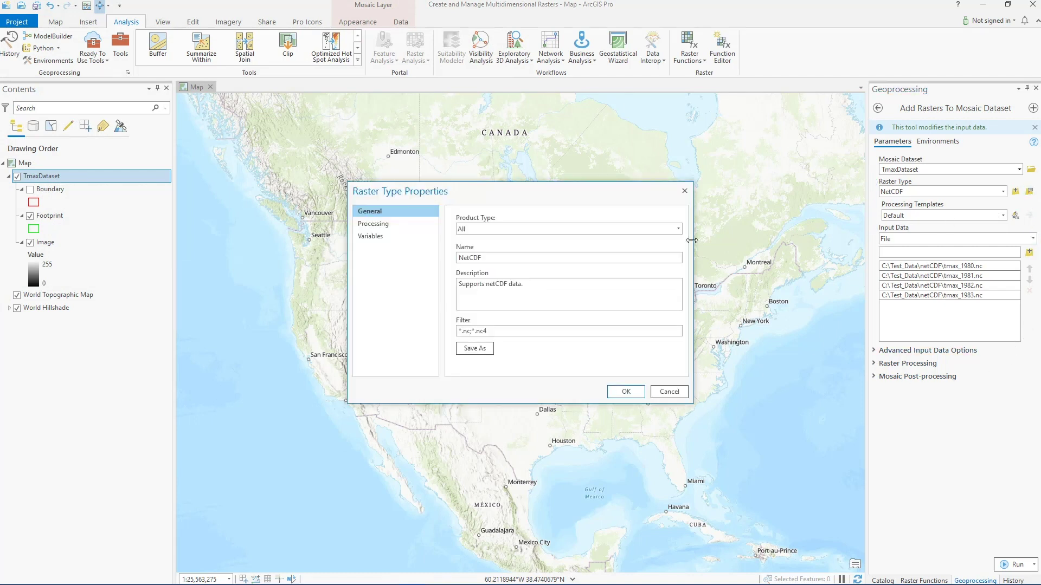
Include the tmax variable in the NetCDF raster type and run Add Rasters into TmaxDataset.
click(387, 242)
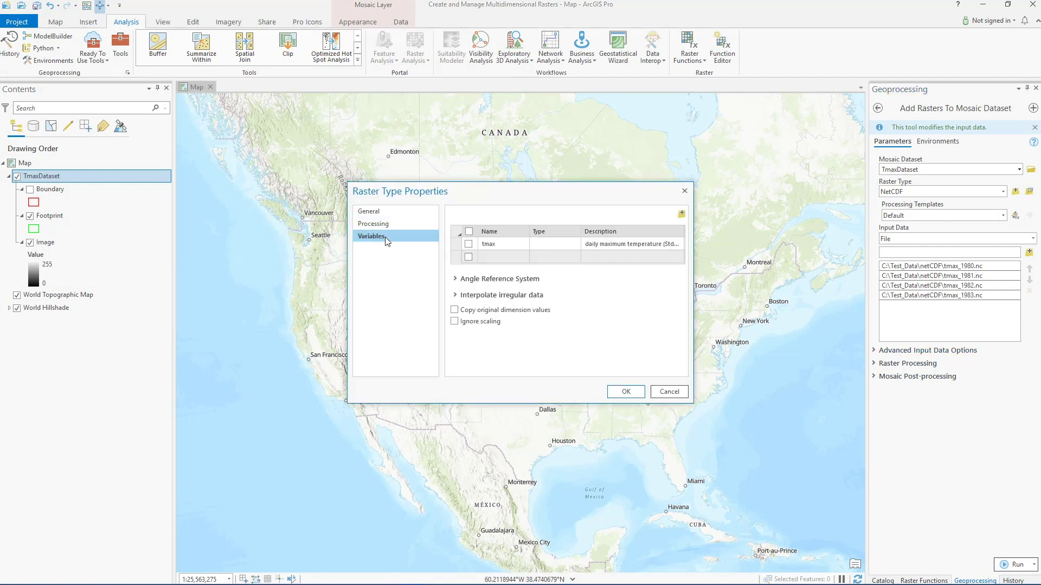
click(468, 244)
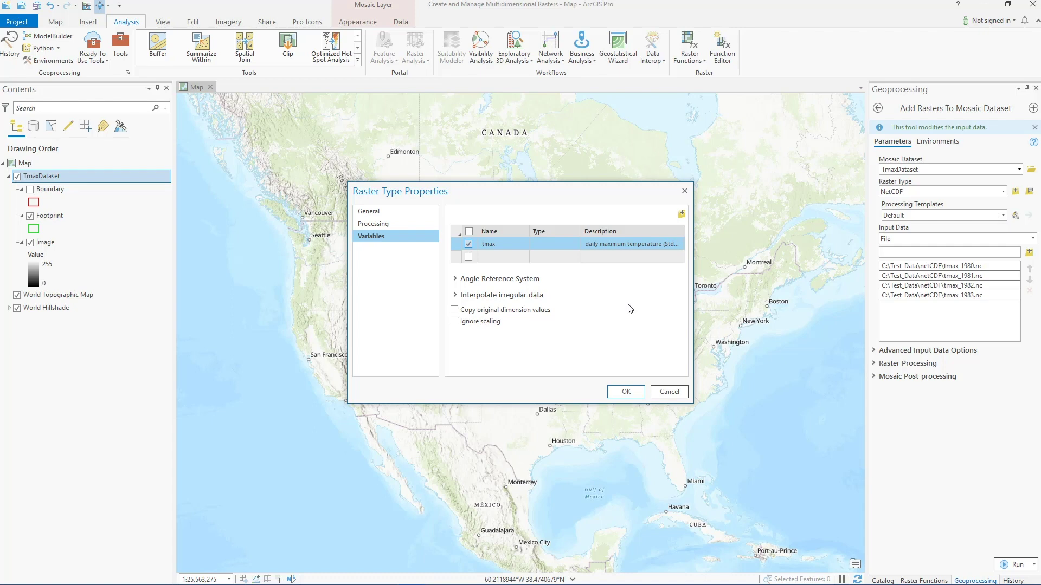
click(636, 394)
click(1009, 564)
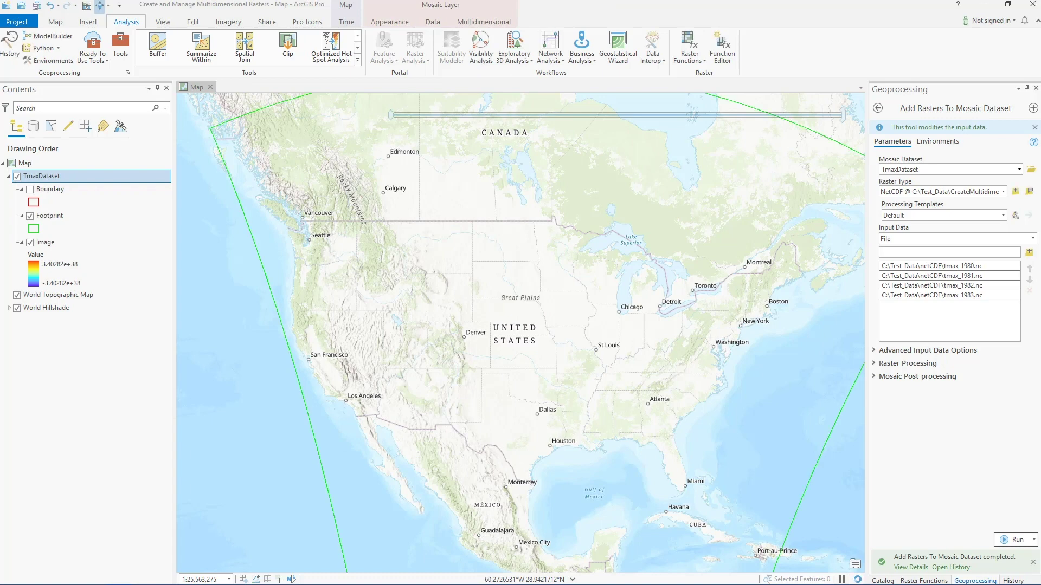
Review the tmax variable under Multidimensional Info in TmaxDataset's Source properties, then accept with OK.
right_click(132, 180)
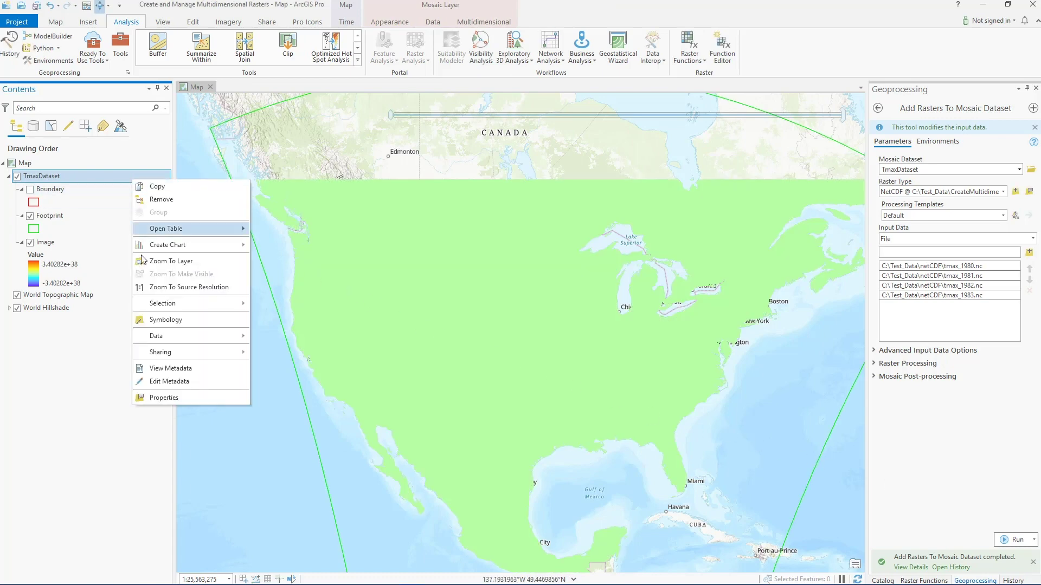
click(164, 398)
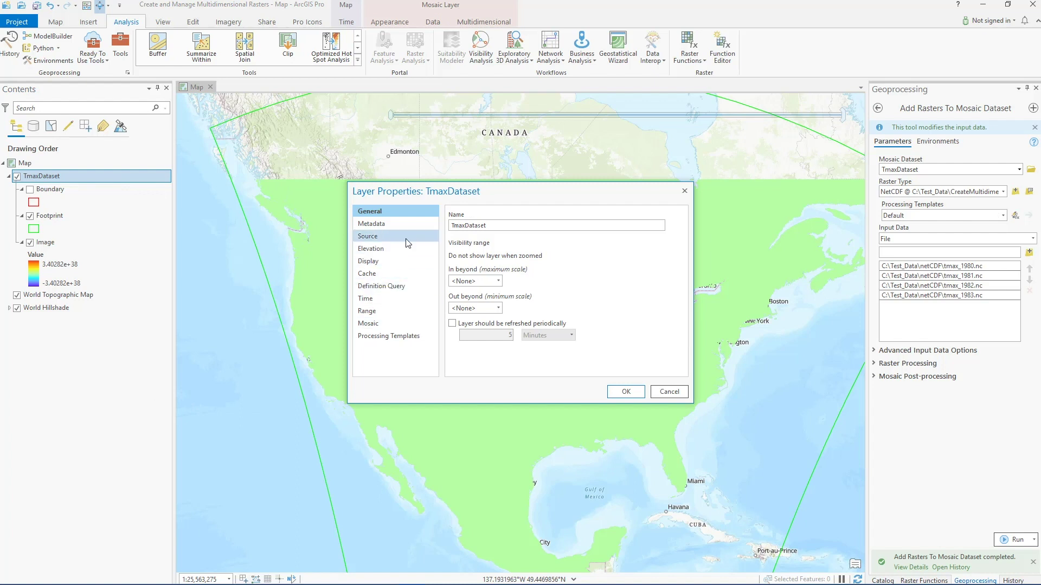
click(374, 236)
click(504, 298)
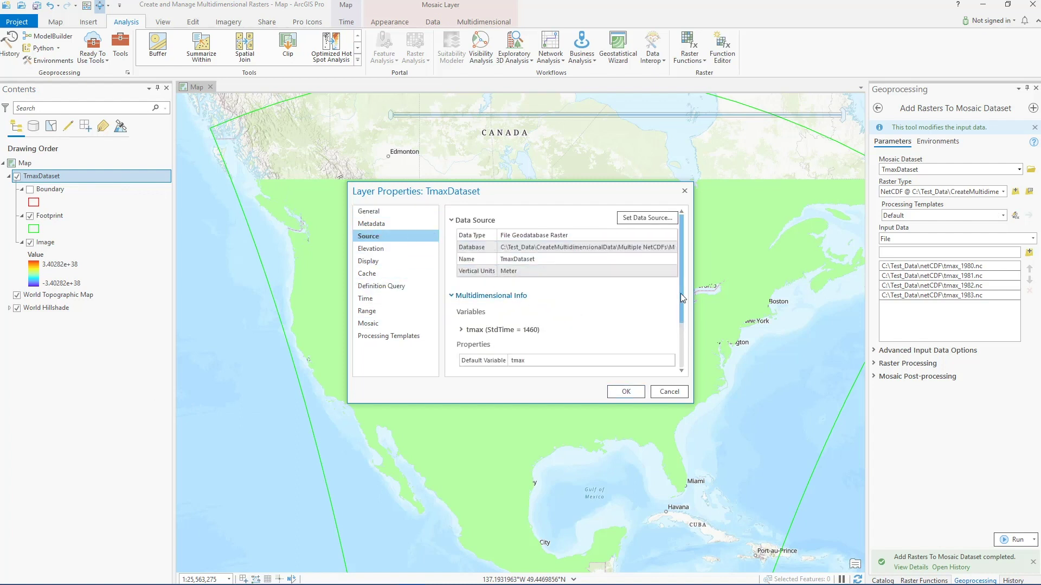
scroll(684, 298, down, 2)
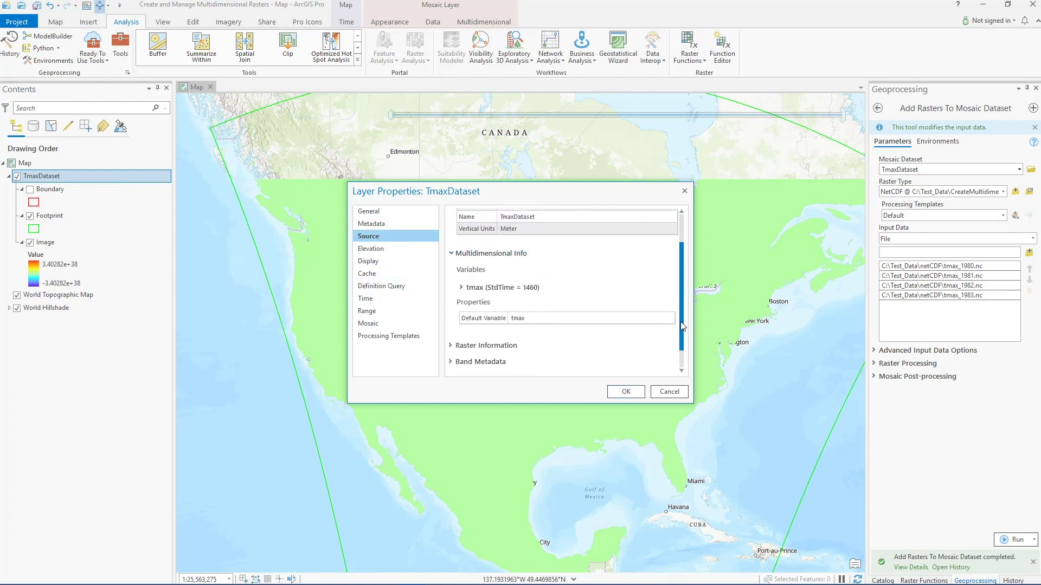
click(462, 288)
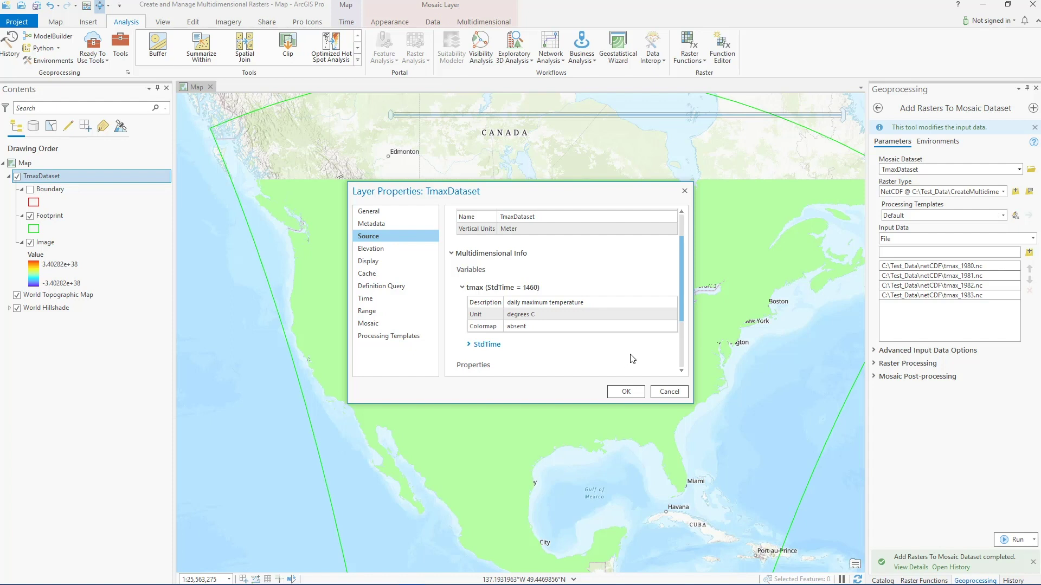
click(628, 391)
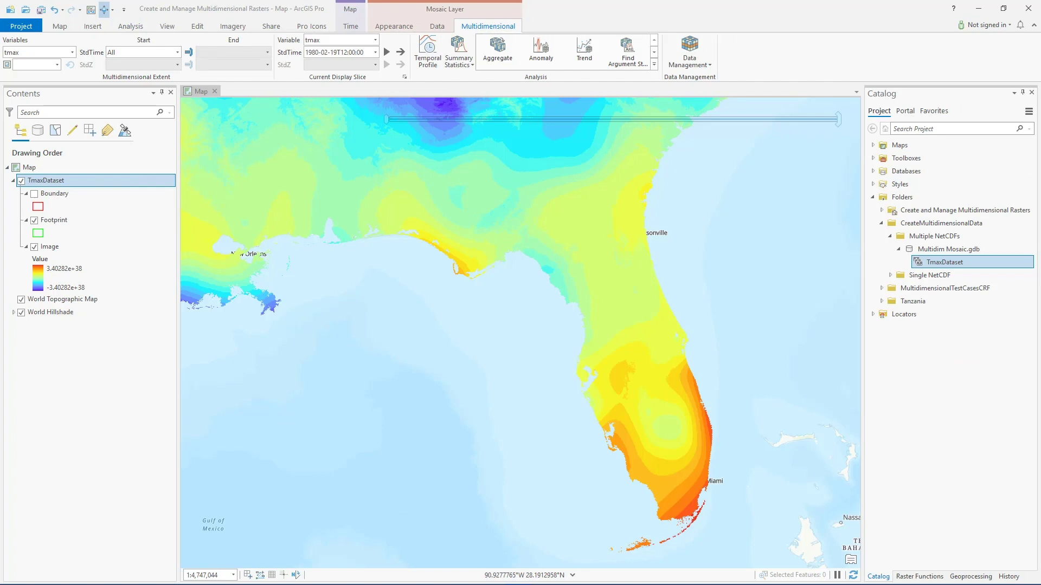
right_click(109, 222)
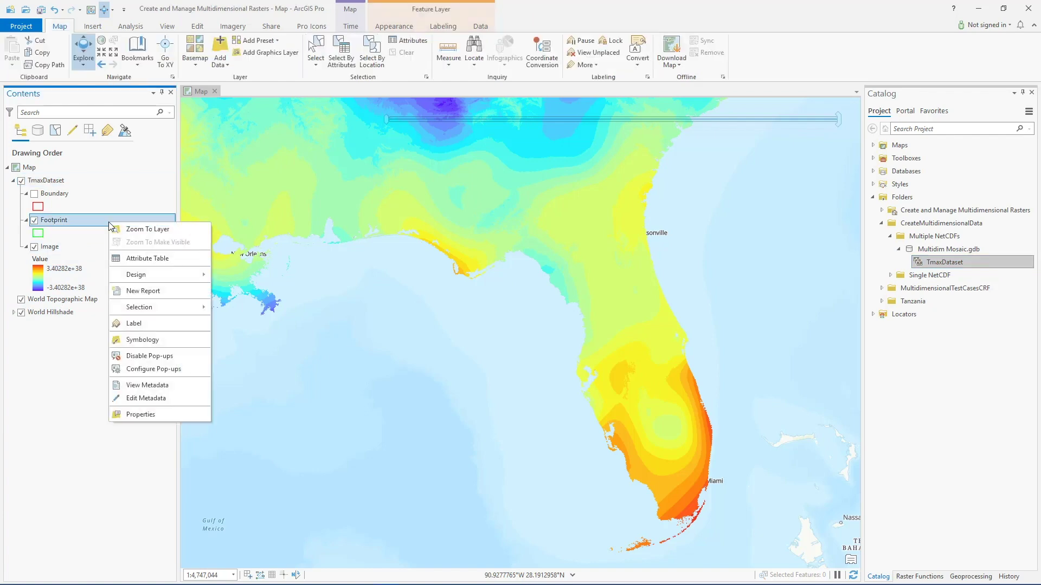
click(152, 257)
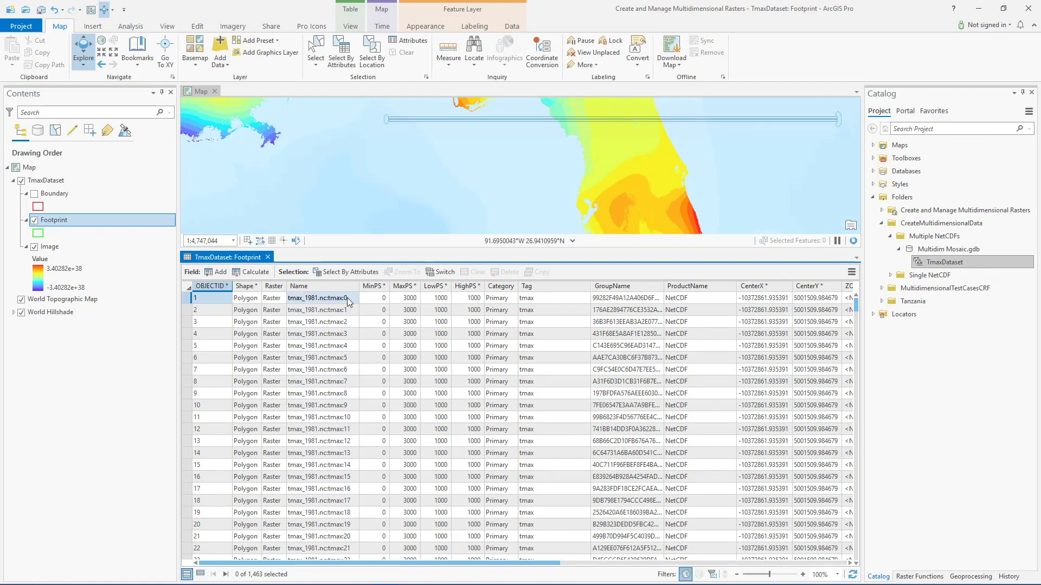
drag(358, 563, 532, 564)
drag(589, 583, 704, 575)
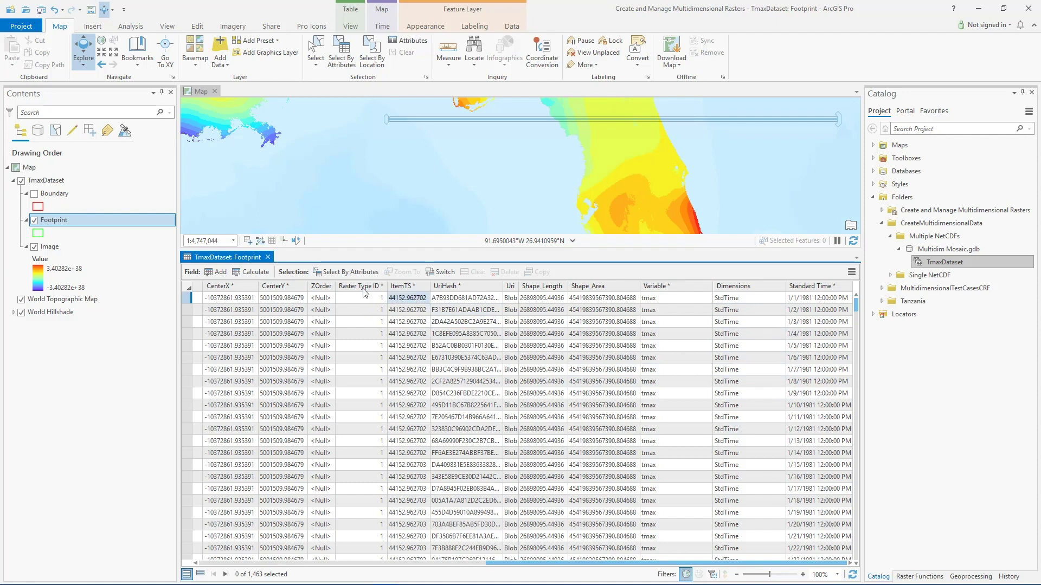
click(268, 257)
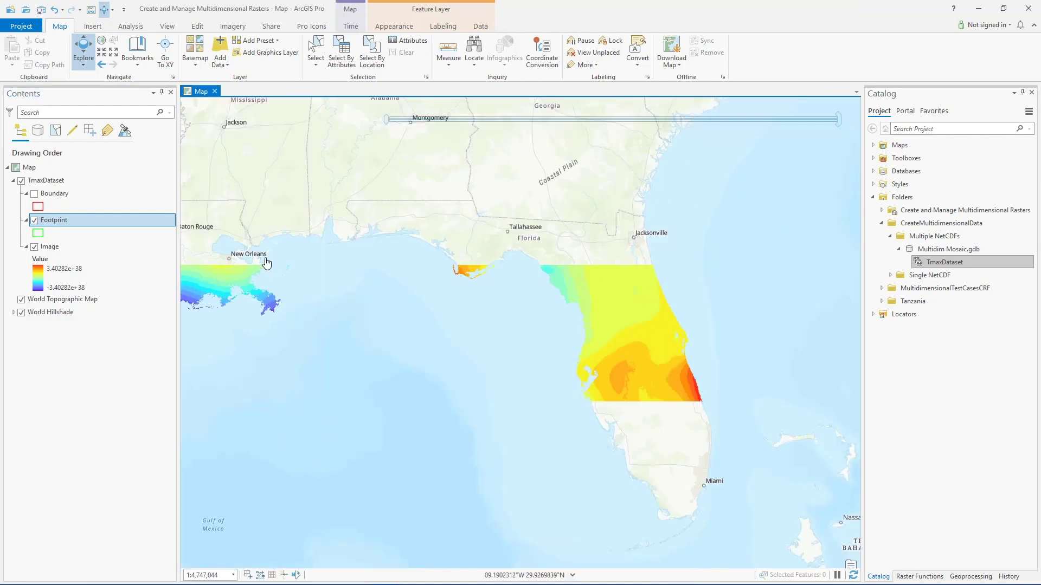
With TmaxDataset selected, review its StdTime slice list and launch Aggregate Multidimensional Raster.
click(132, 182)
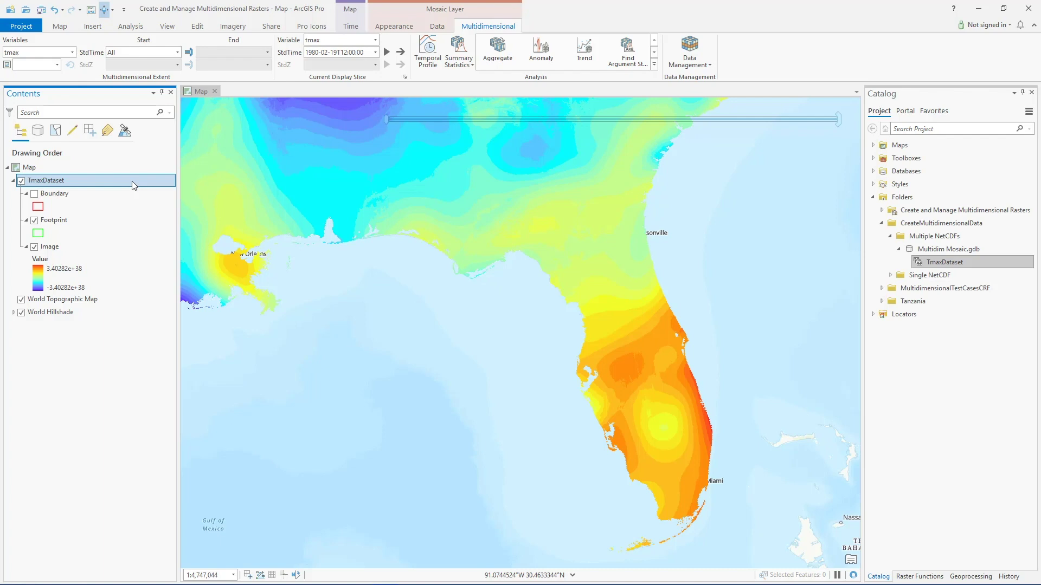
click(375, 52)
click(375, 52)
click(498, 52)
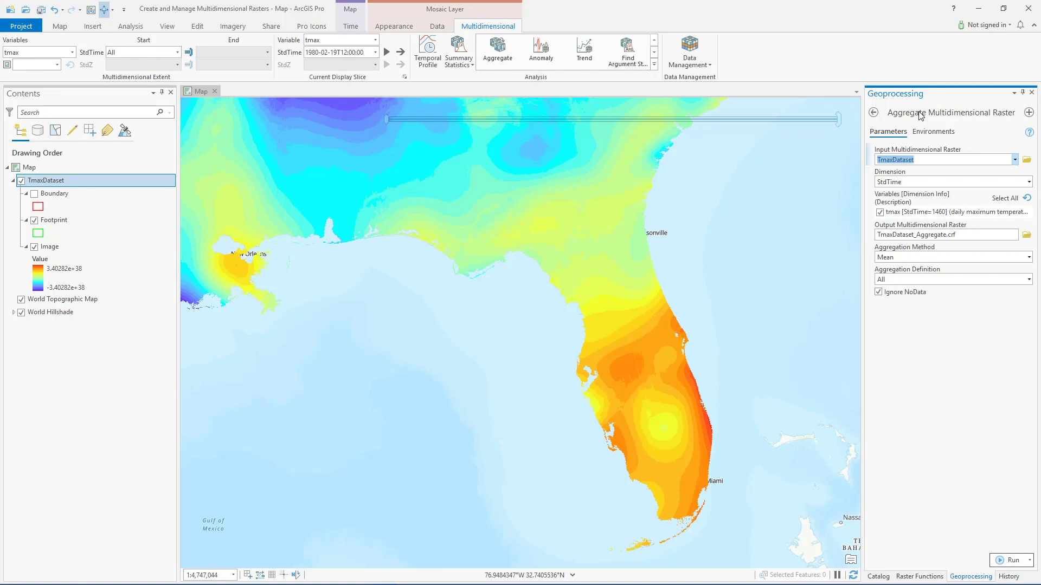
Find and open the Copy Raster geoprocessing tool.
click(873, 112)
click(903, 114)
text(Copy)
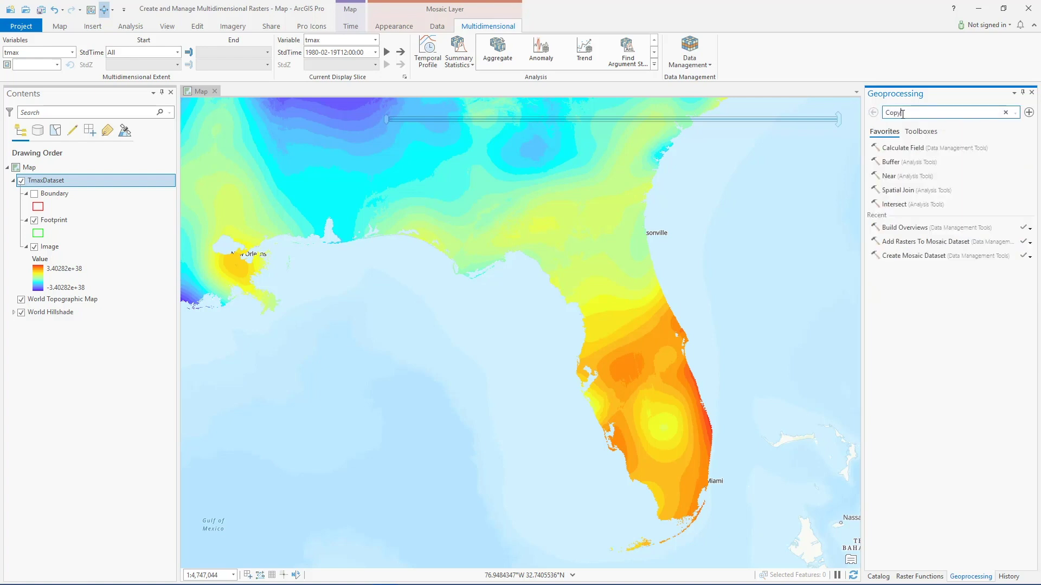
text( Raster)
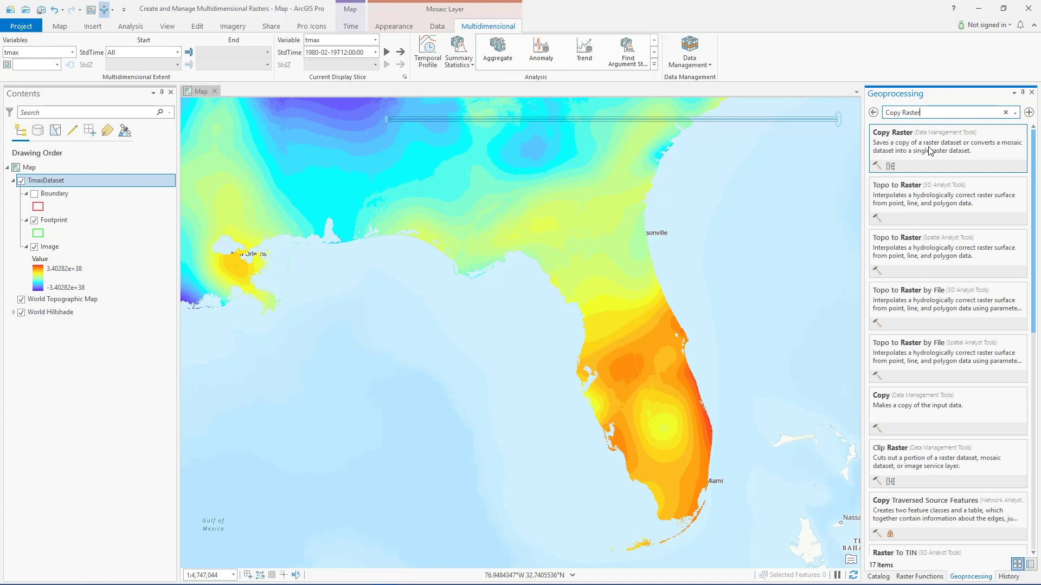
click(930, 151)
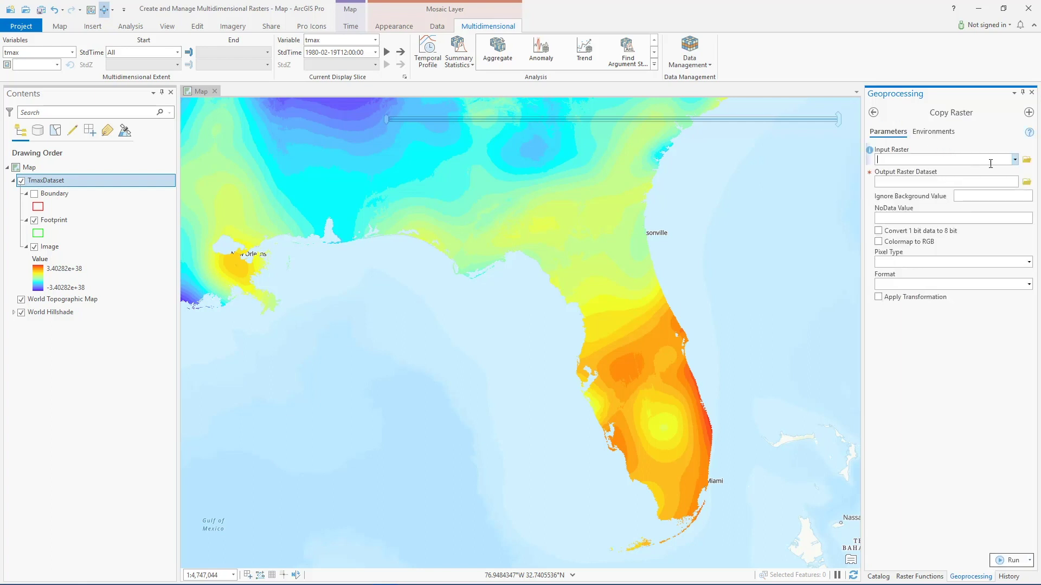
Copy TmaxDataset to Tmax1980_1984.crf, processed as multidimensional with Build Multidimensional Transpose.
click(1015, 159)
click(1009, 172)
click(883, 182)
text(Tmax19)
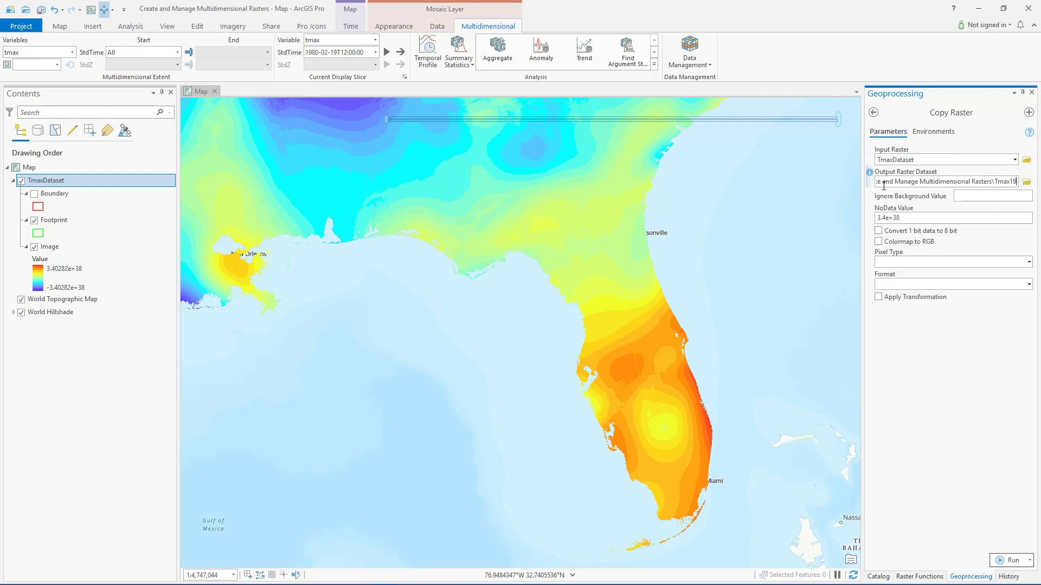
text(80_1984.crf)
click(967, 197)
click(936, 308)
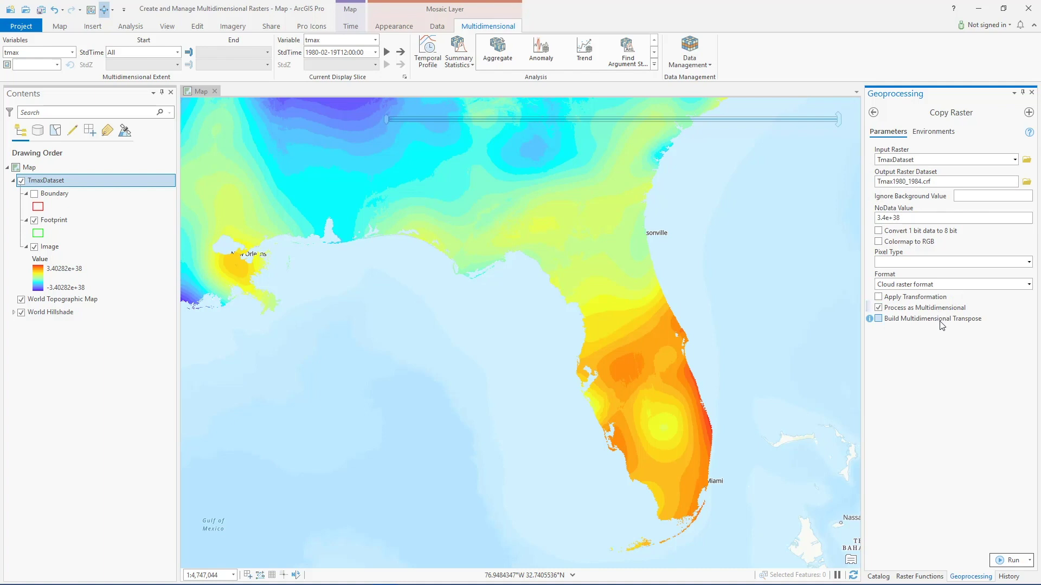
click(942, 324)
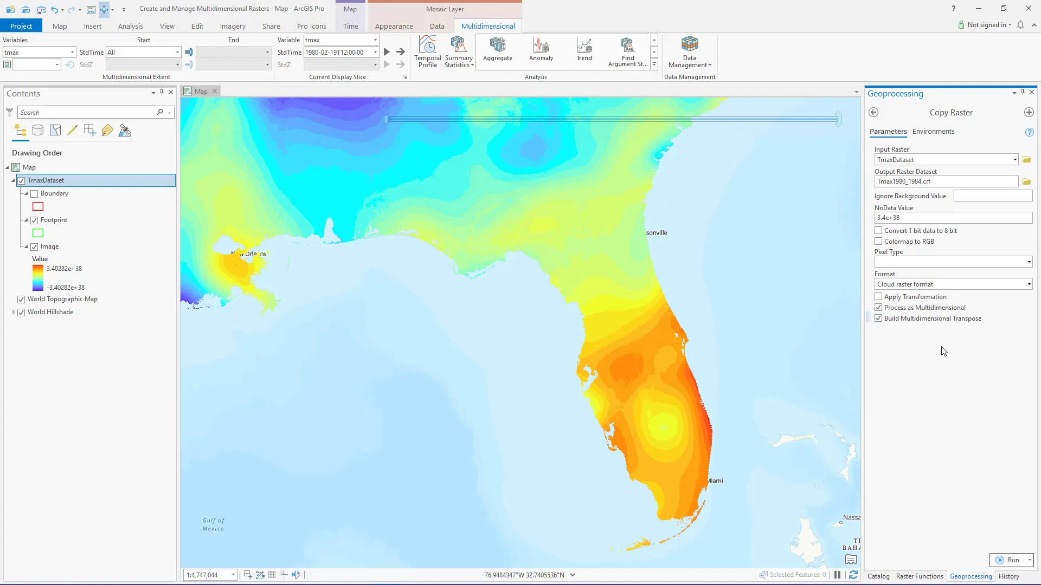